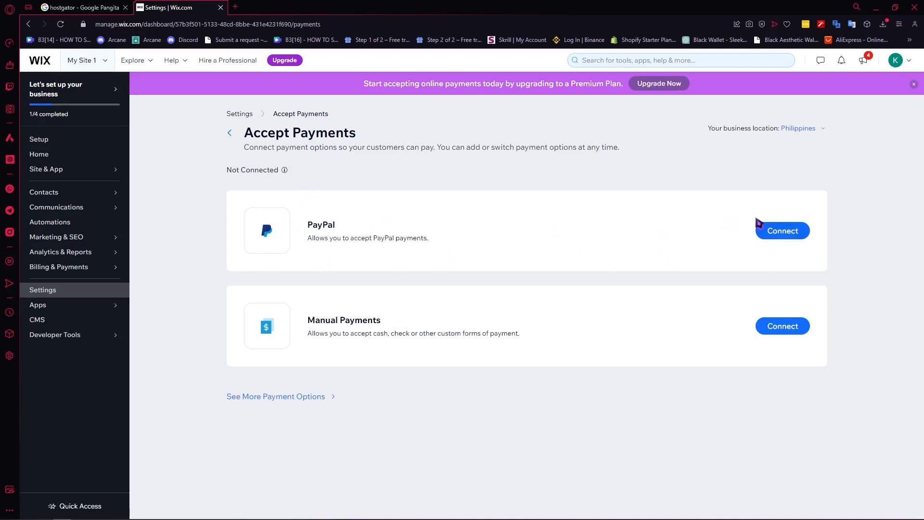
Review the PayPal connection page, including its instructions, account information and available payment methods, and return to the payment options
left_click(788, 235)
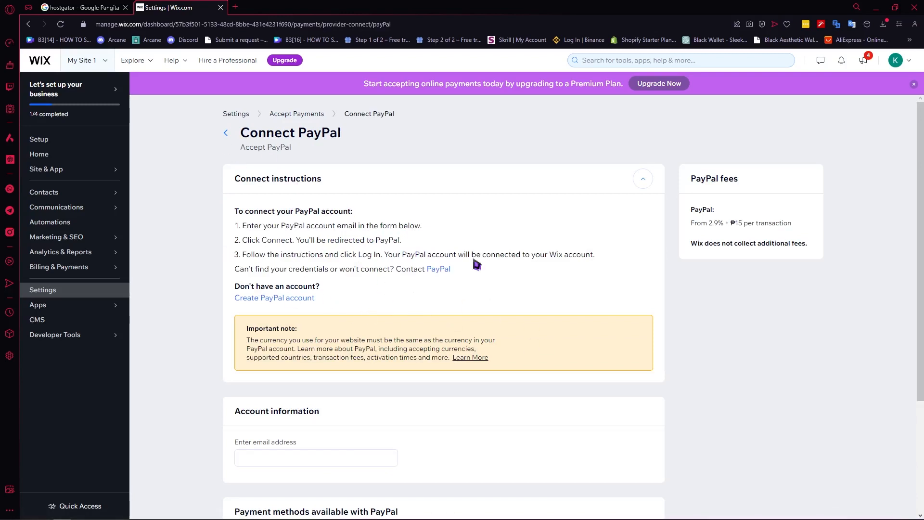
scroll(356, 215, "down", 3)
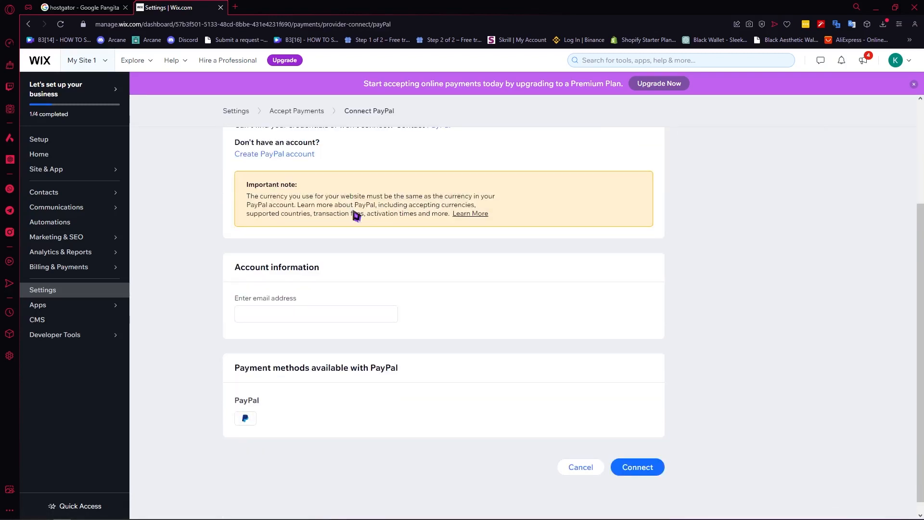
scroll(369, 220, "up", 3)
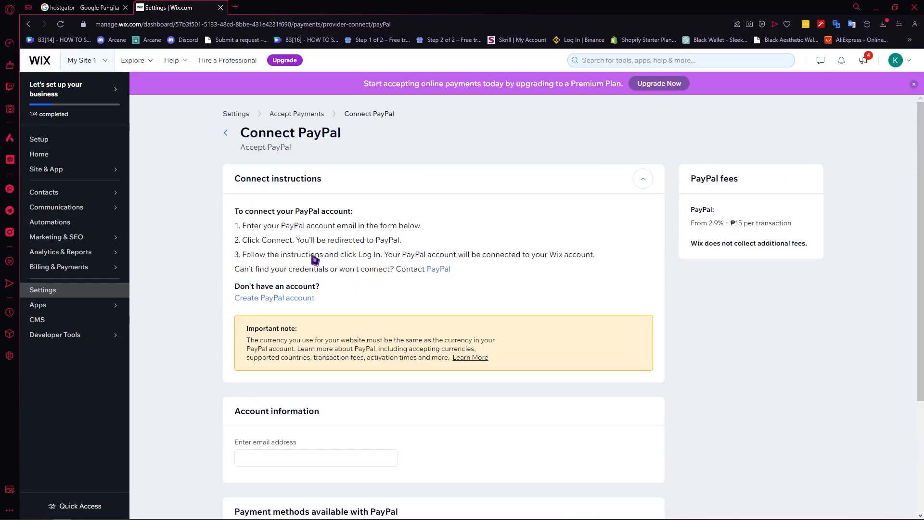
key("alt+Left")
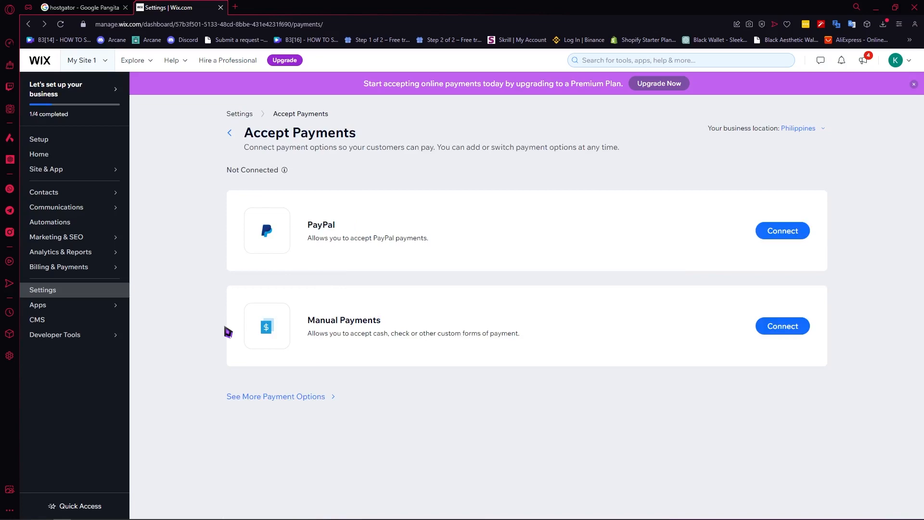
left_click(781, 234)
scroll(340, 252, "down", 3)
scroll(440, 260, "up", 3)
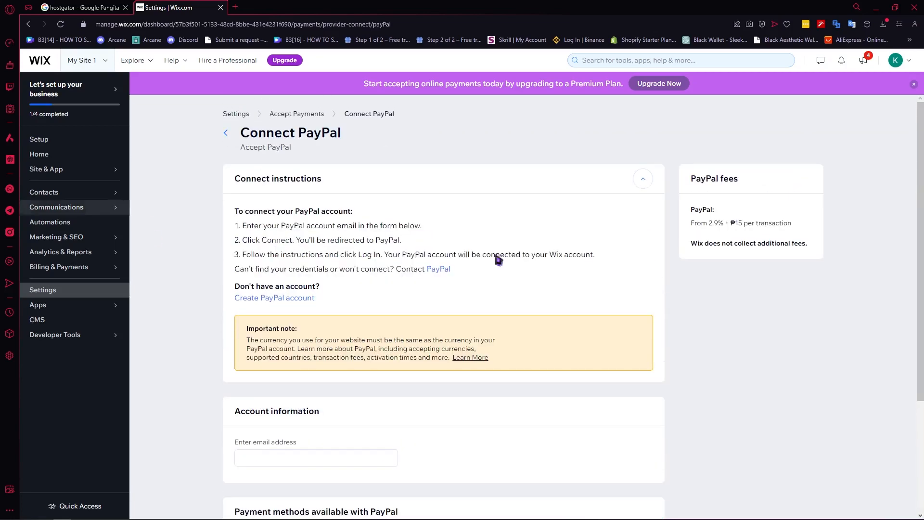
scroll(363, 264, "down", 2)
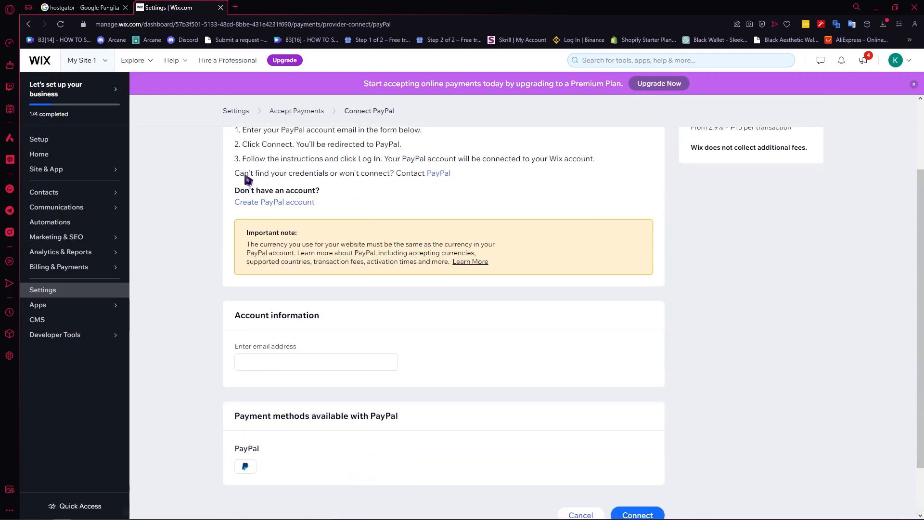
key("alt+Left")
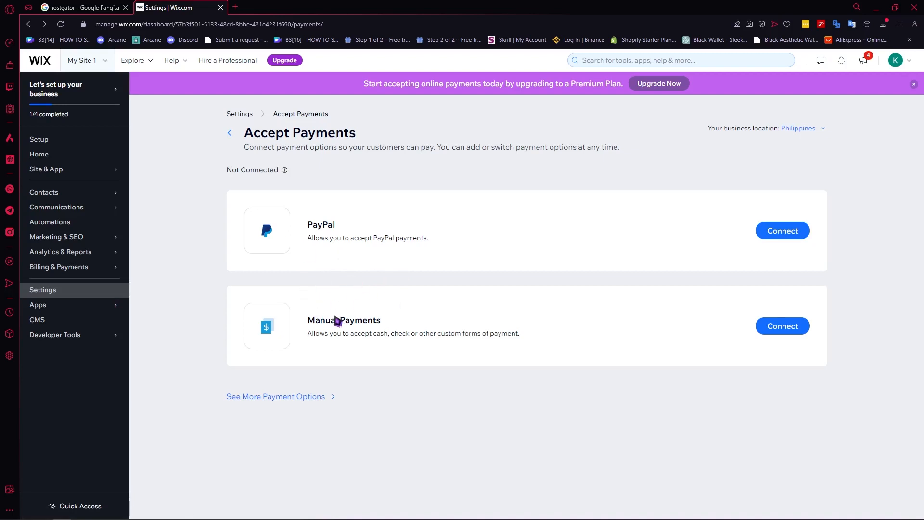
Start setting up manual payments with the Cash payment type and the customer instructions "Send it to this account number:"
left_click(789, 330)
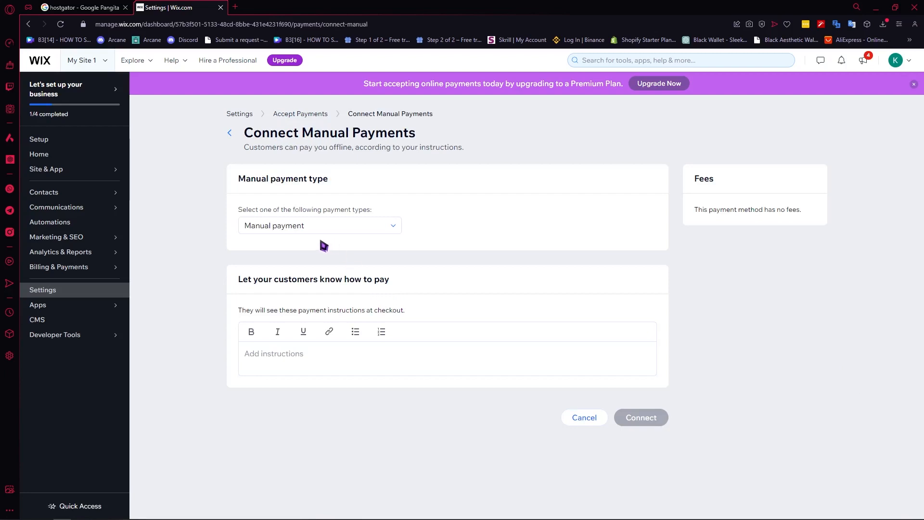
left_click(279, 225)
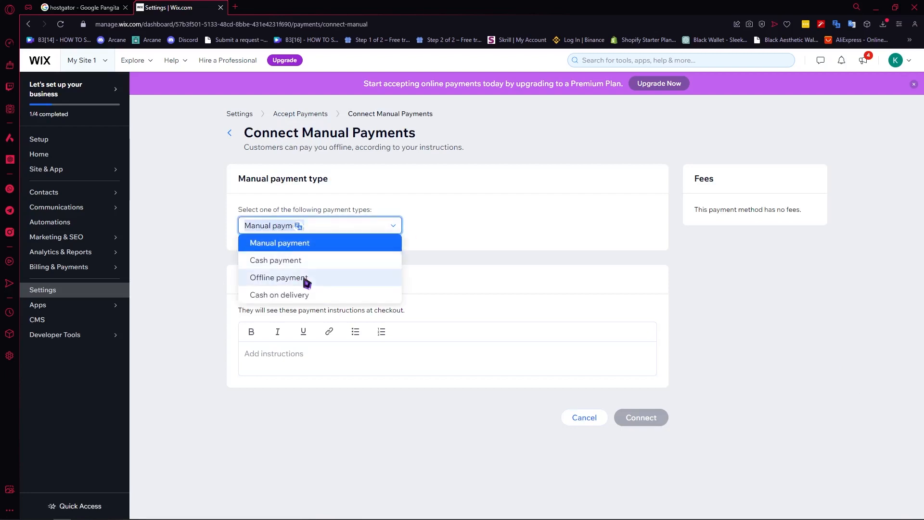
left_click(284, 295)
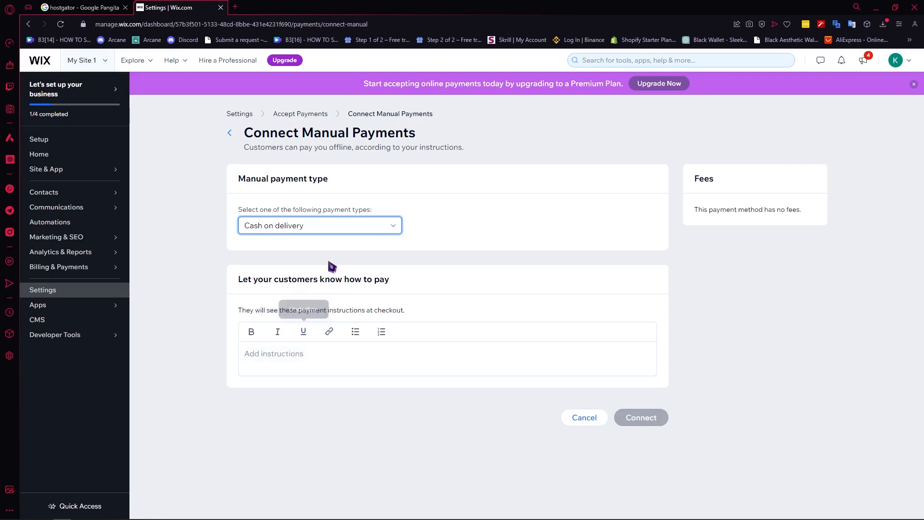
left_click(335, 226)
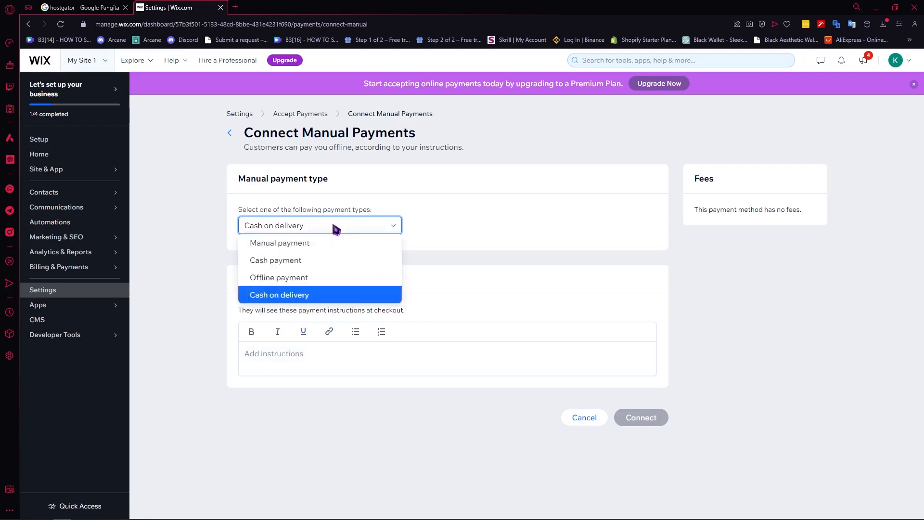
left_click(291, 262)
left_click(289, 353)
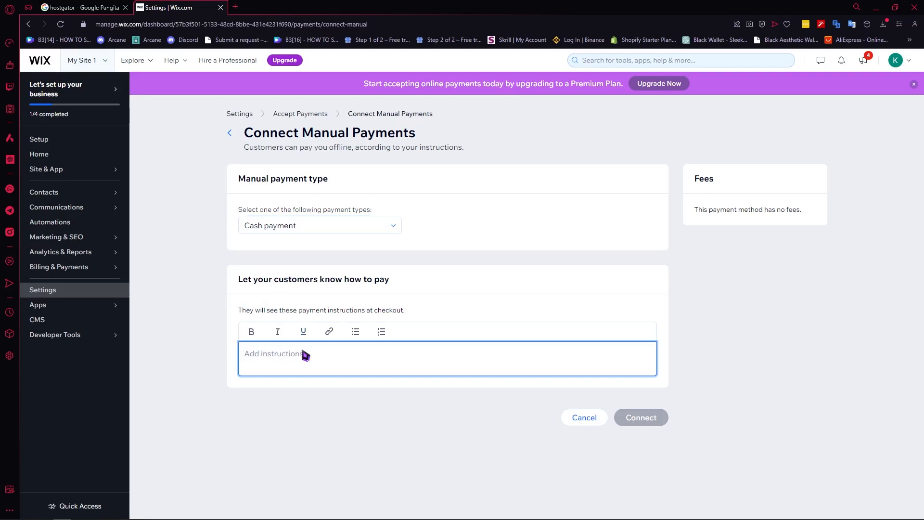
type("sE")
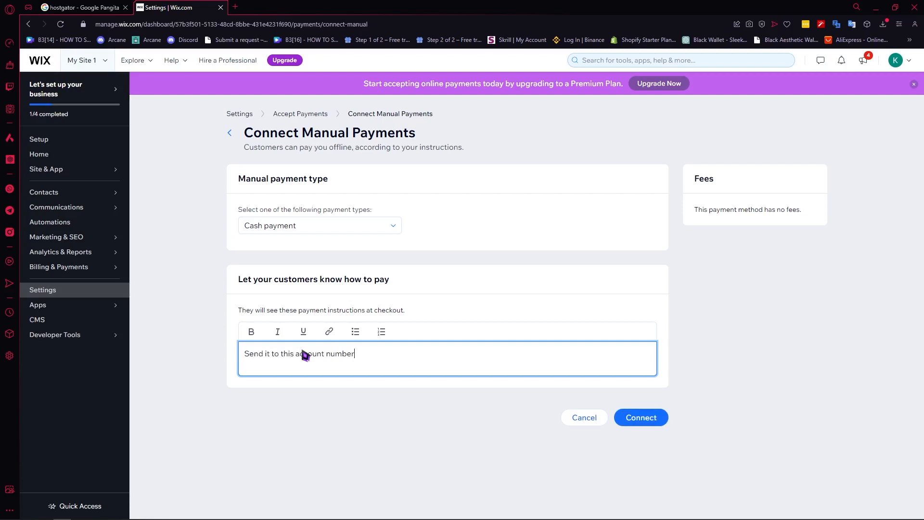
Try the Offline payment type for manual payments and switch it to Cash on delivery
left_click(364, 225)
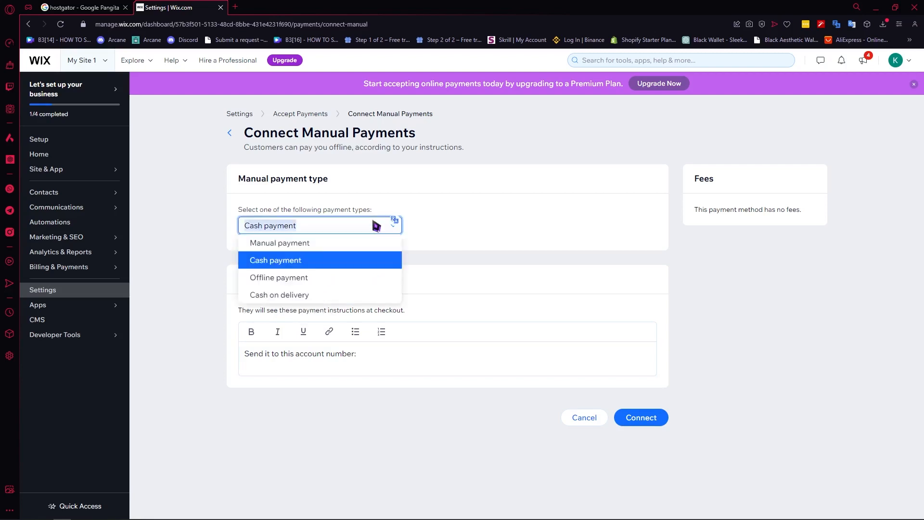
left_click(316, 279)
left_click(326, 227)
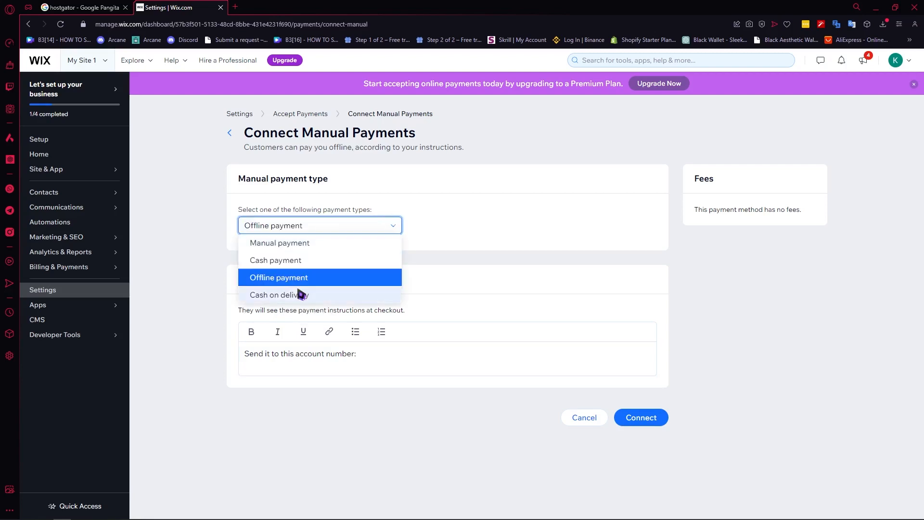
left_click(299, 294)
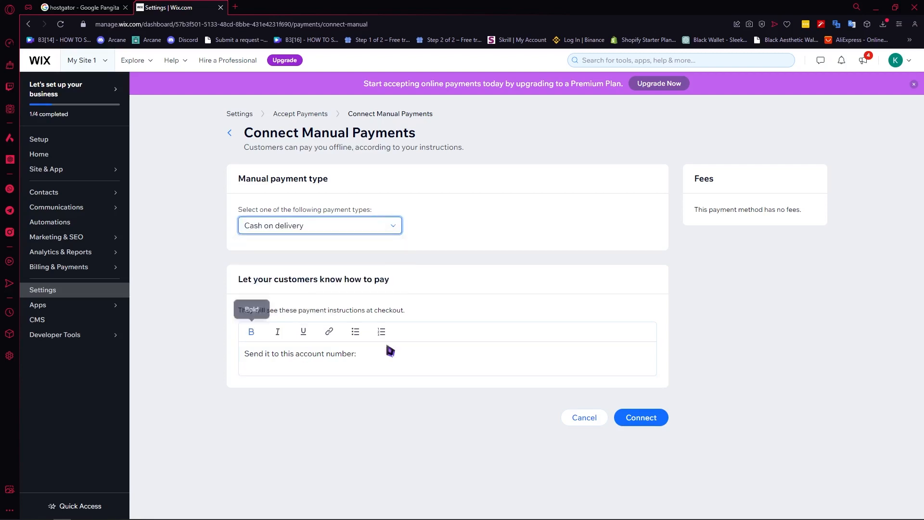
Clear the customer payment instructions and leave the manual payments setup without connecting it
left_click(358, 370)
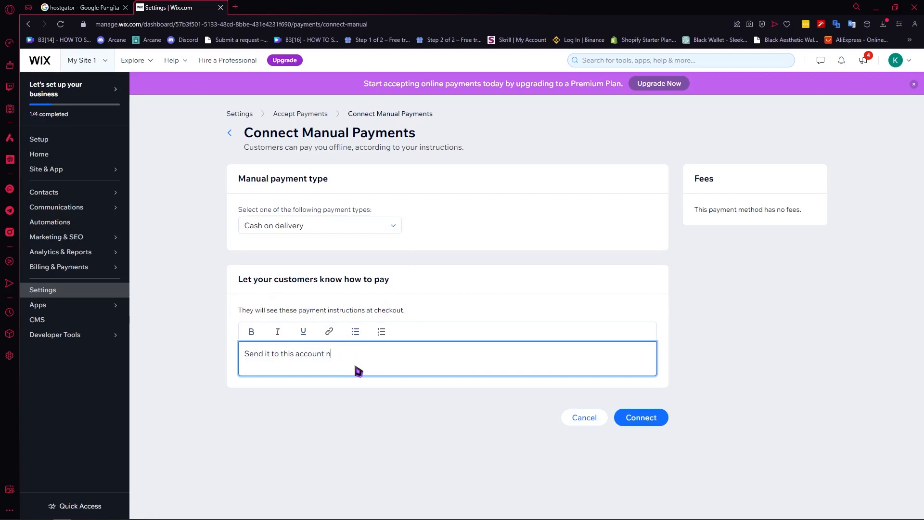
key("ctrl+BackSpace")
key("ctrl+BackSpace")
key("ctrl+BackSpace")
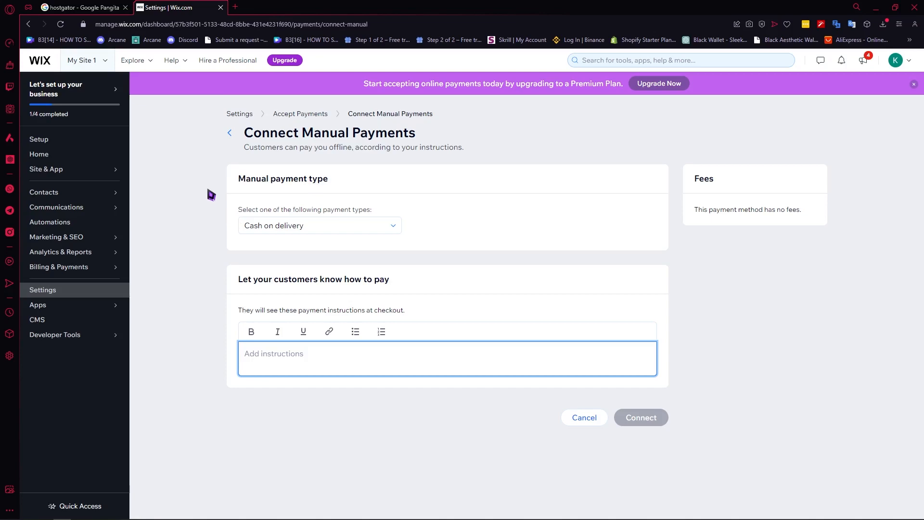
left_click(230, 133)
left_click(577, 310)
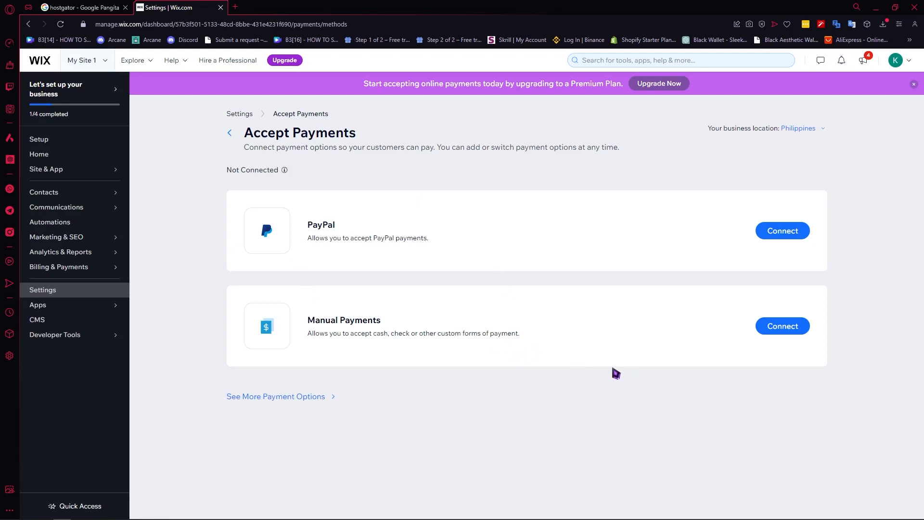
Open the additional payment options and review the listed payment providers
left_click(262, 398)
scroll(443, 286, "down", 1)
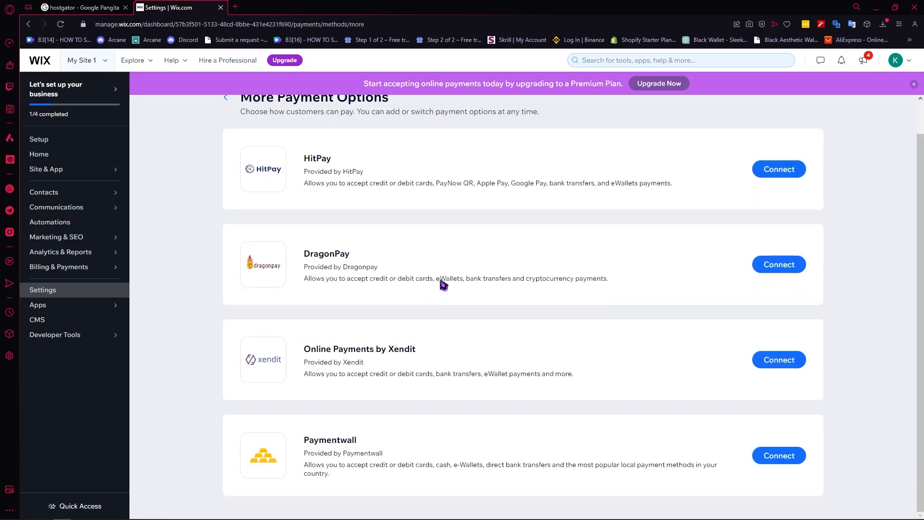
scroll(443, 286, "up", 1)
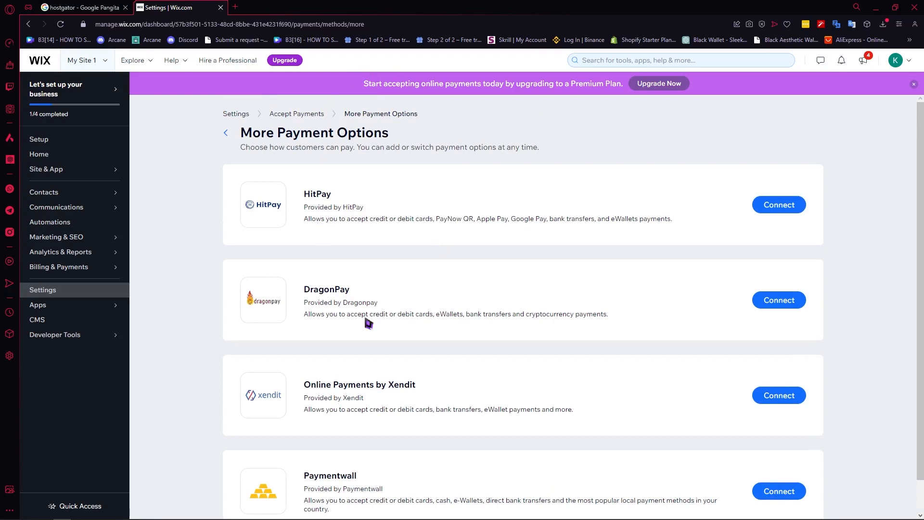
scroll(420, 326, "down", 1)
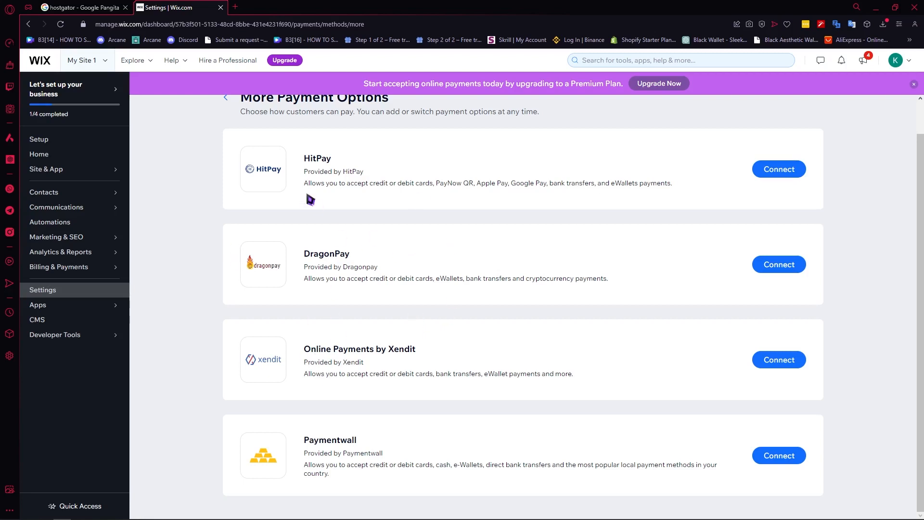
Examine HitPay's connection instructions and required credentials, try connecting with the API key and salt left empty, and return to the provider list
left_click(769, 175)
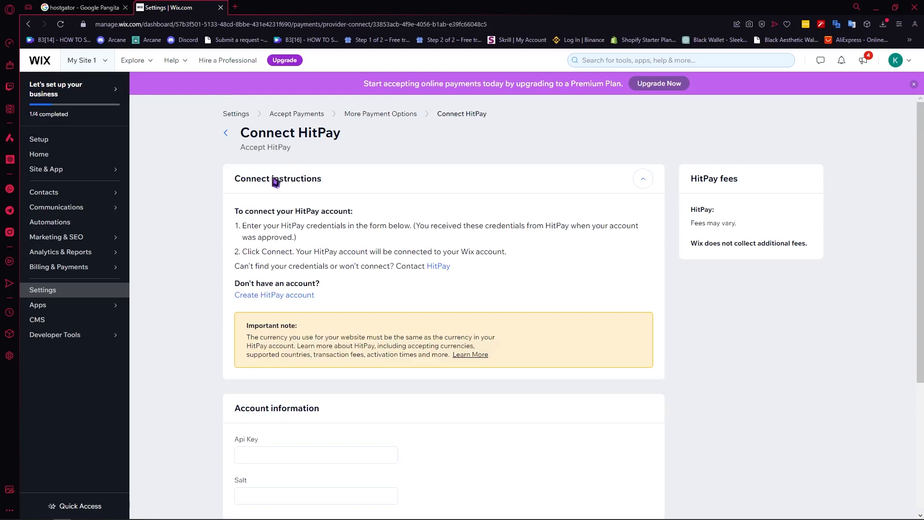
scroll(385, 279, "down", 3)
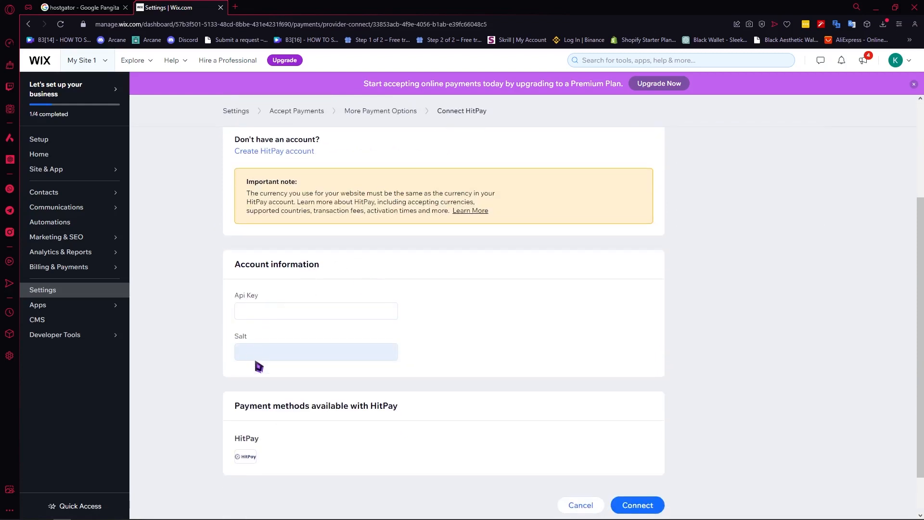
left_click_drag(250, 407, 399, 413)
scroll(289, 251, "up", 3)
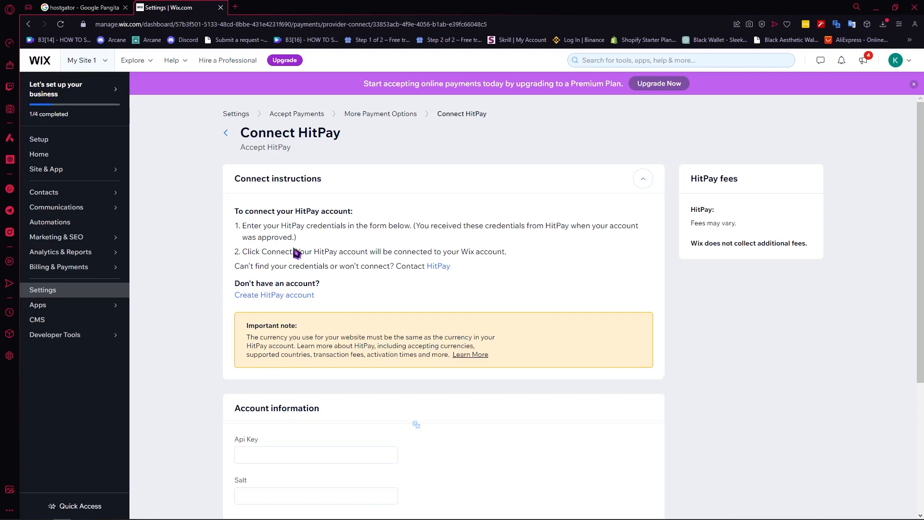
scroll(297, 254, "down", 4)
left_click(642, 460)
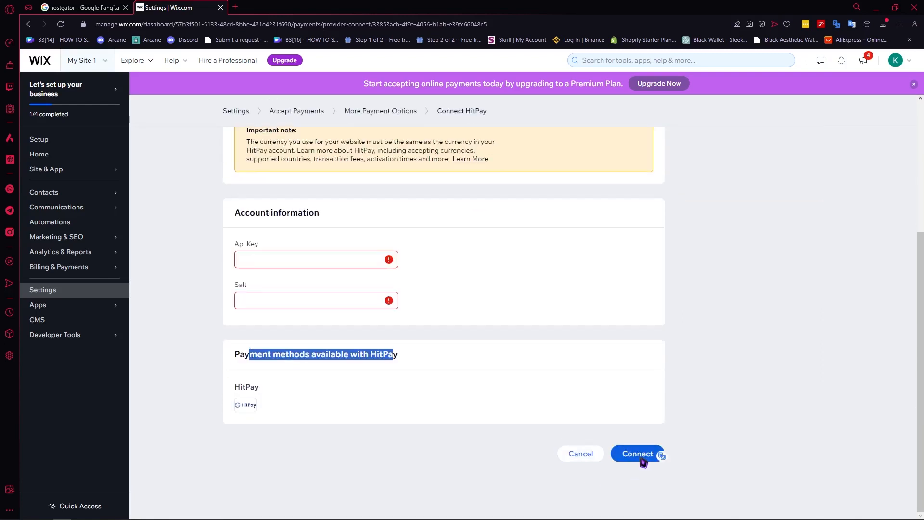
left_click_drag(239, 244, 259, 245)
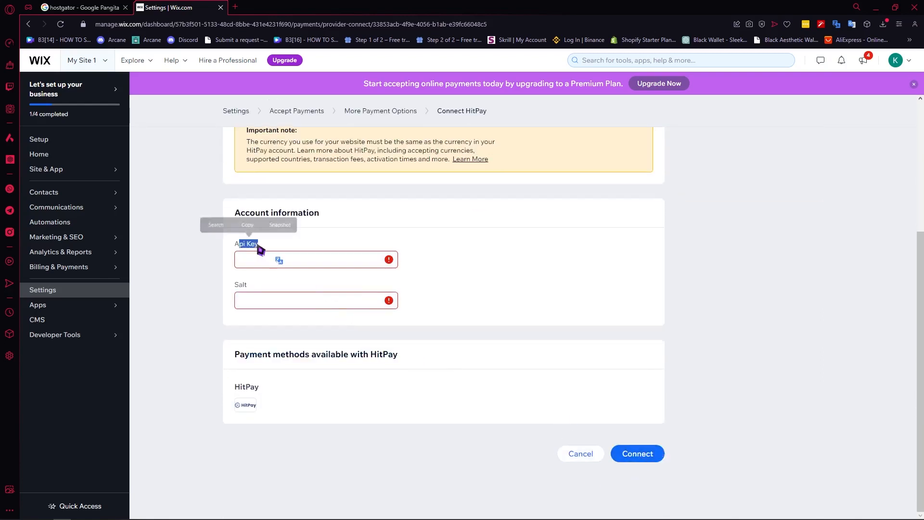
scroll(284, 298, "up", 4)
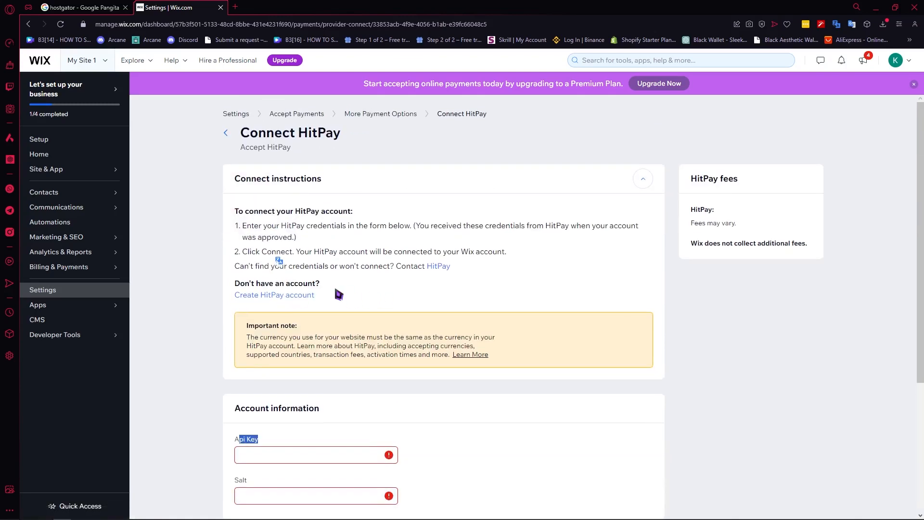
key("alt+Left")
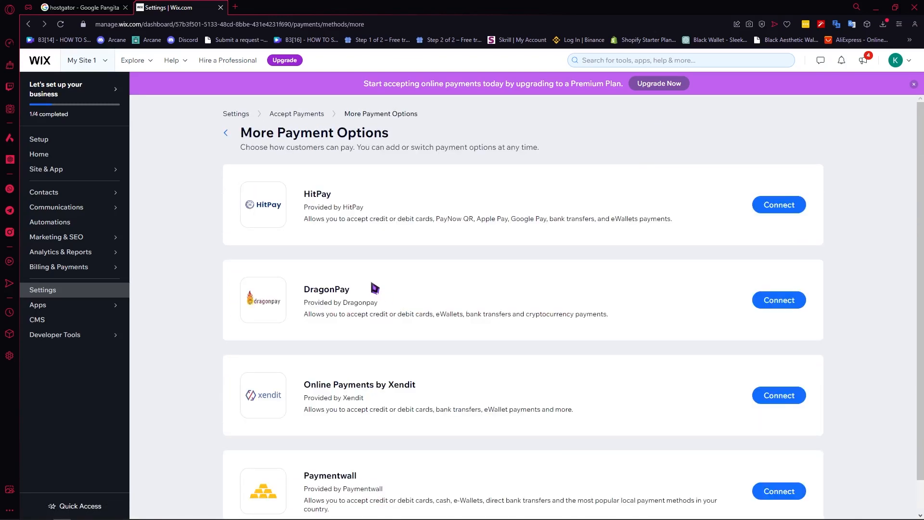
Examine the Project Key and Wix Integration Secret fields on Paymentwall's connection page, and return to the provider list
scroll(383, 296, "down", 1)
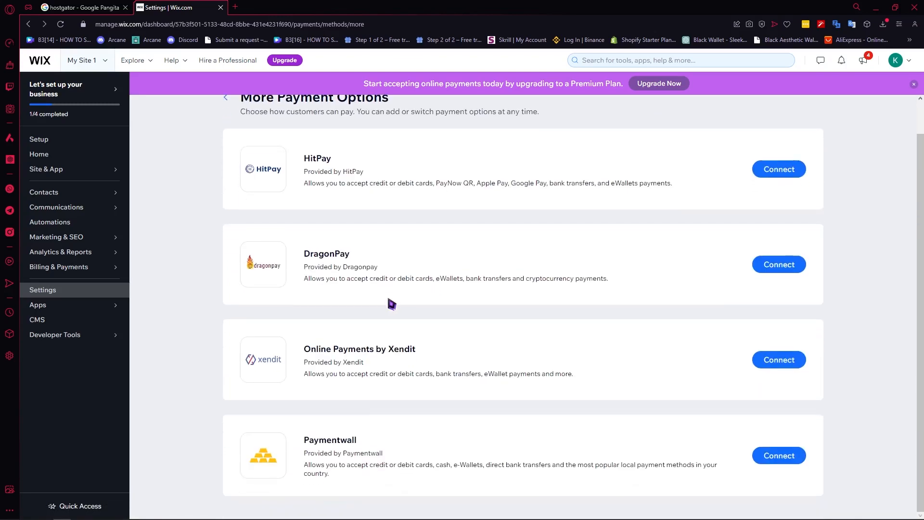
left_click(778, 456)
scroll(419, 359, "down", 5)
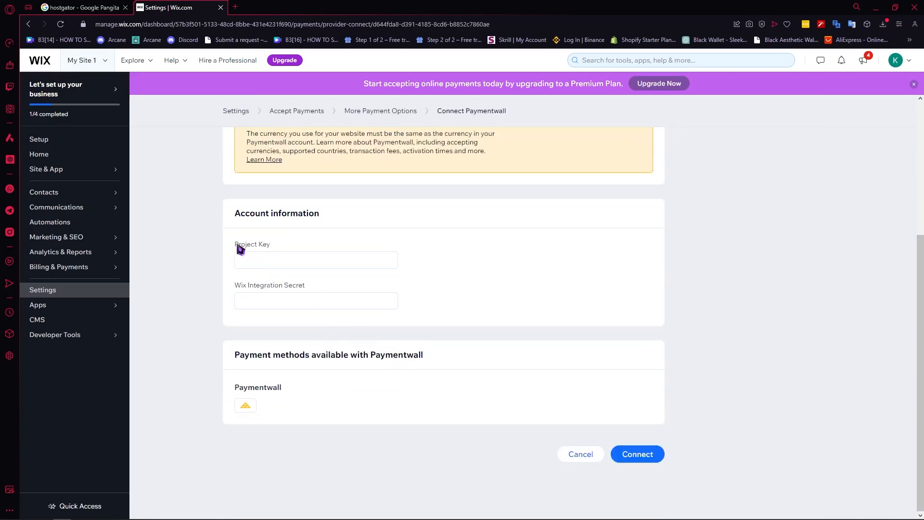
left_click_drag(239, 244, 271, 246)
left_click_drag(241, 285, 306, 292)
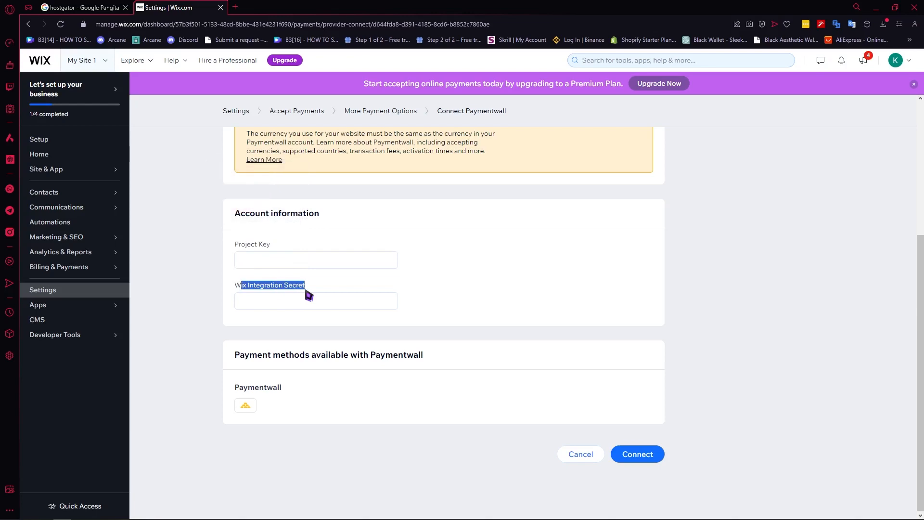
left_click(504, 286)
scroll(500, 285, "up", 5)
key("alt+Left")
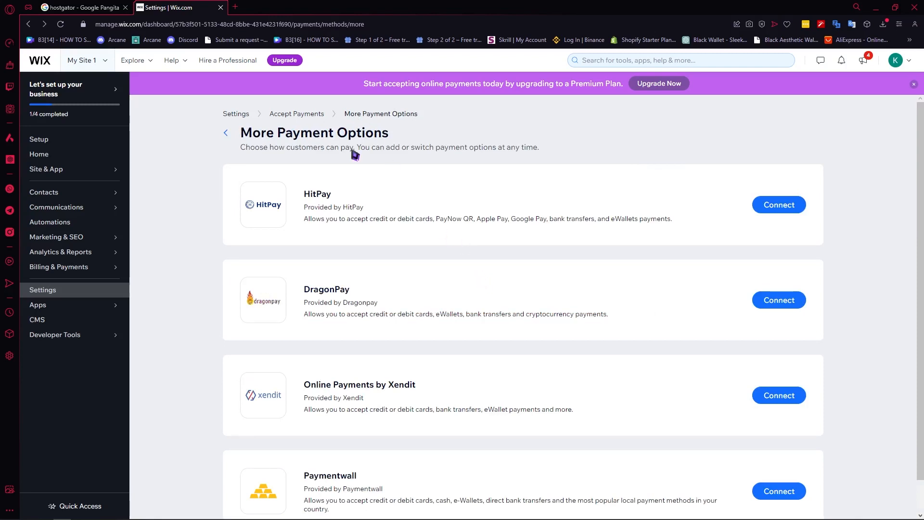
scroll(350, 332, "down", 1)
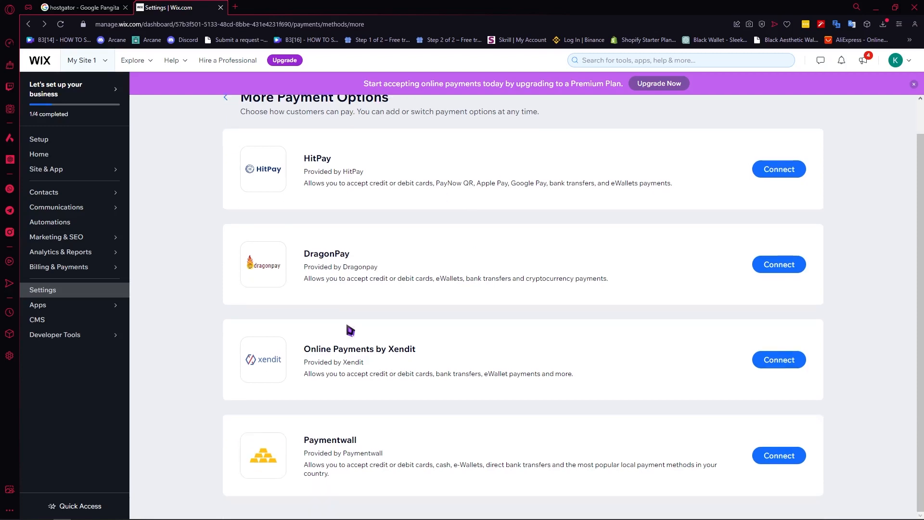
scroll(445, 348, "up", 1)
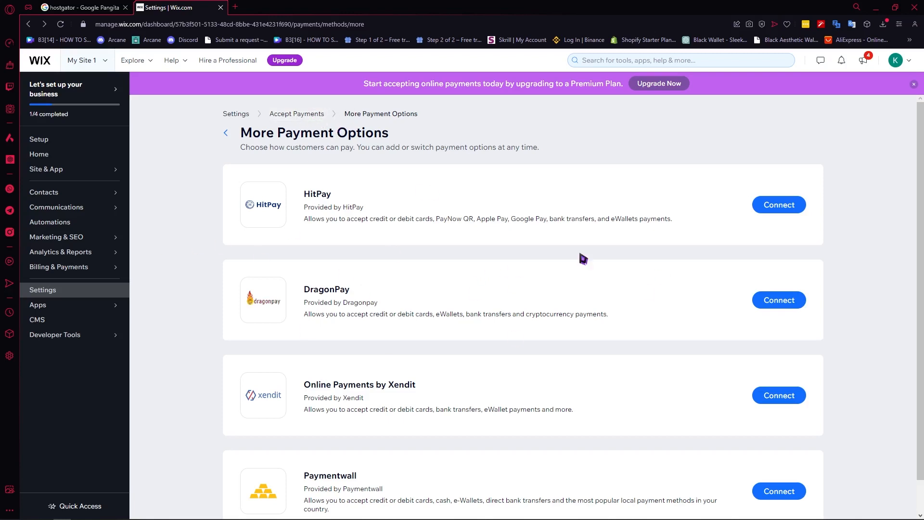
Return to the Accept Payments page and change the business location to United States
left_click(296, 116)
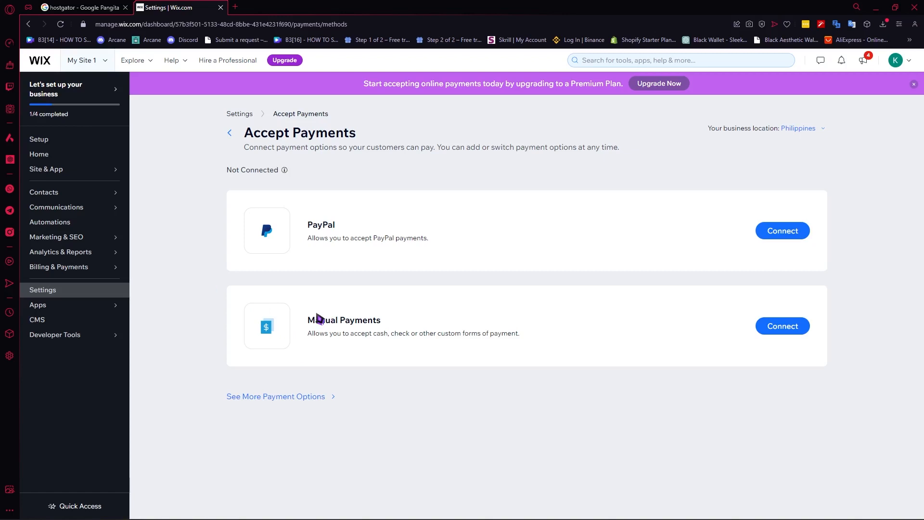
left_click(814, 129)
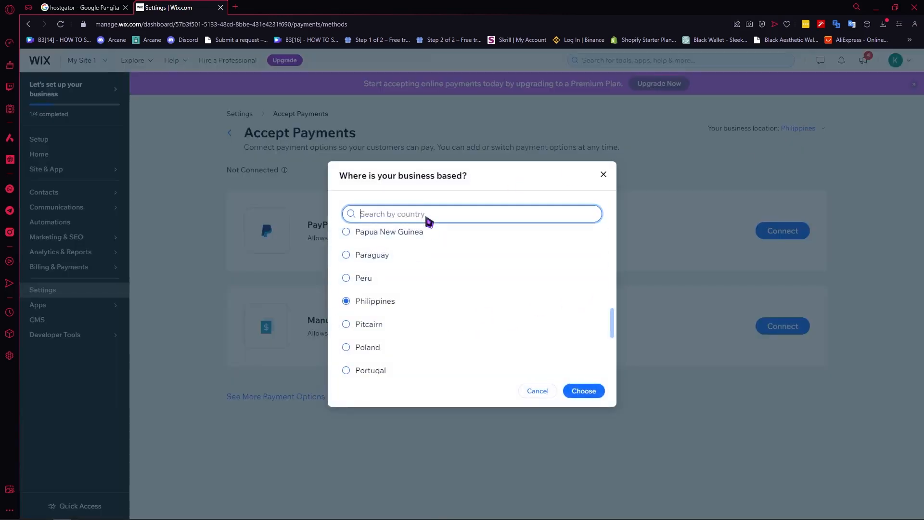
type("us")
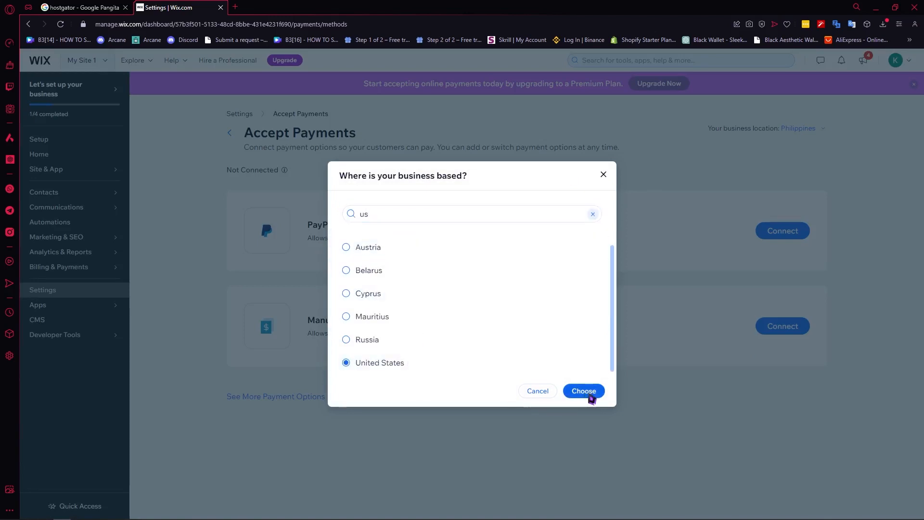
left_click(589, 393)
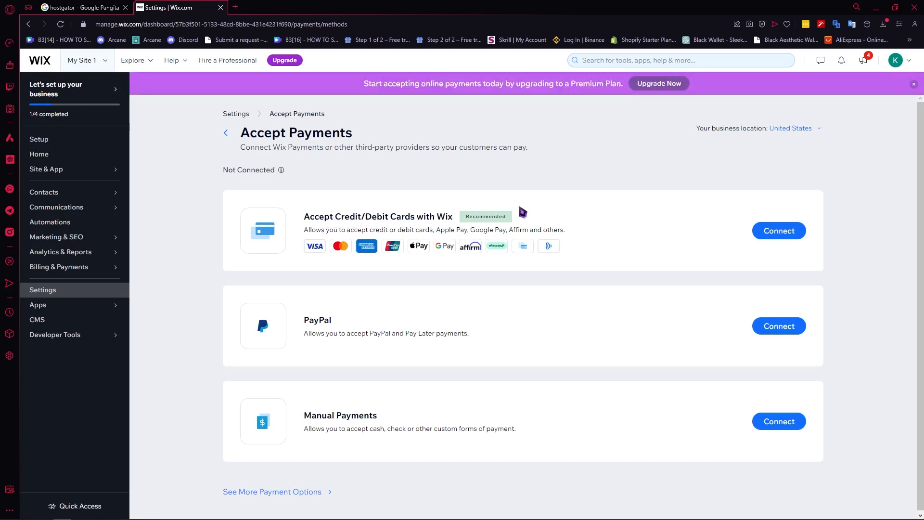
Start connecting credit/debit cards with Wix, declare that no prohibited products or services are sold, and accept the terms
left_click(782, 232)
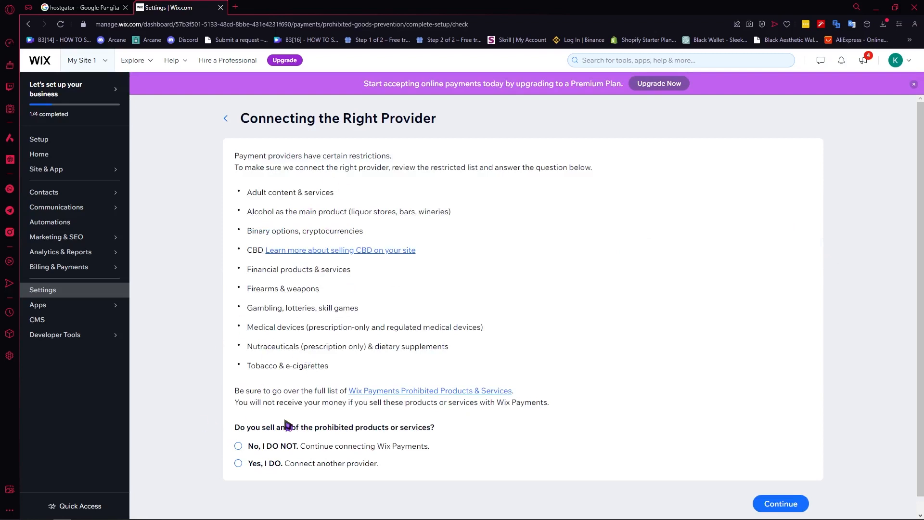
scroll(254, 463, "down", 1)
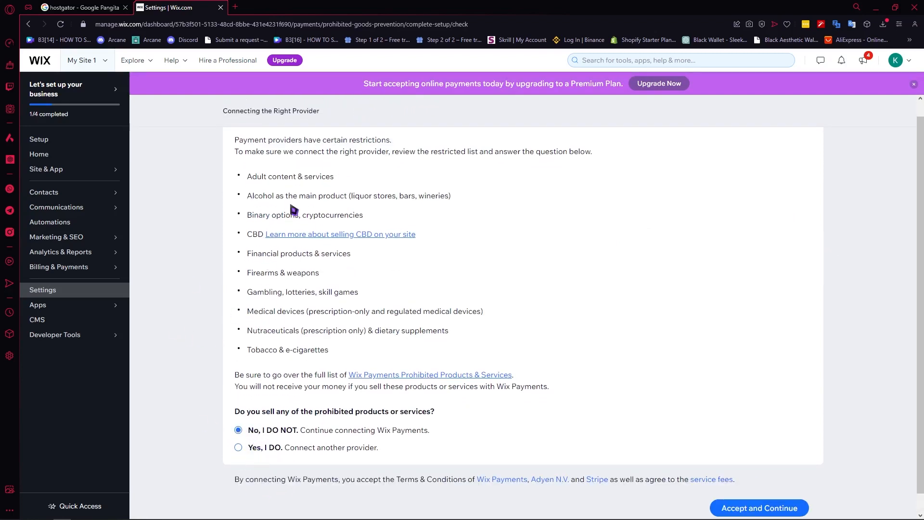
scroll(707, 424, "down", 1)
left_click(720, 489)
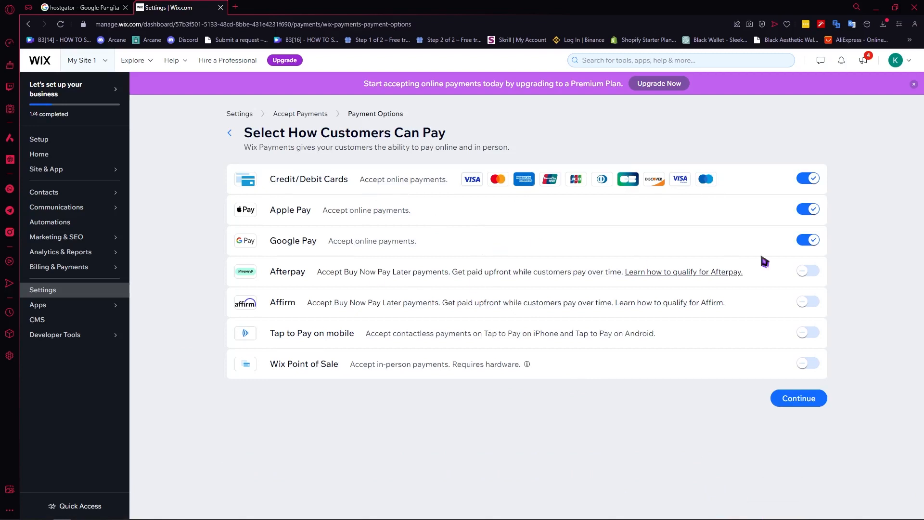
Enable Afterpay, Affirm, Tap to Pay on mobile and Wix Point of Sale as customer payment options
left_click(808, 271)
left_click(805, 302)
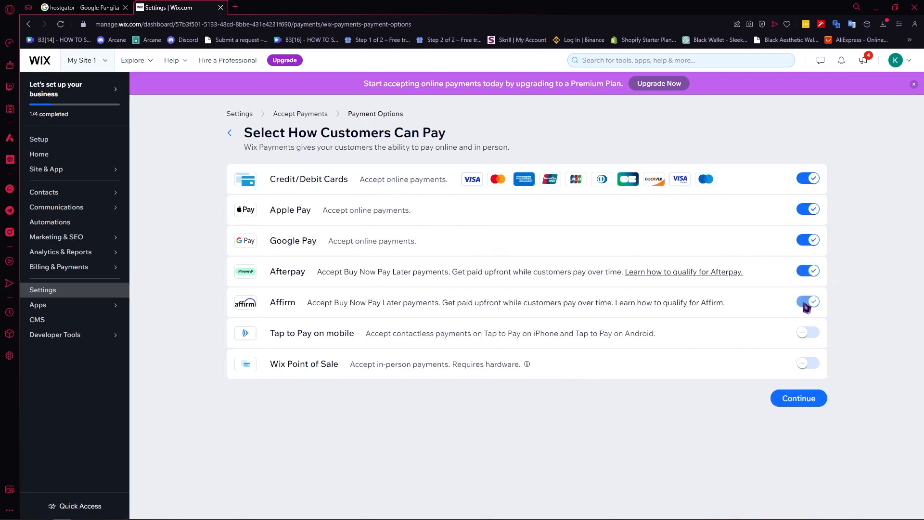
left_click(812, 332)
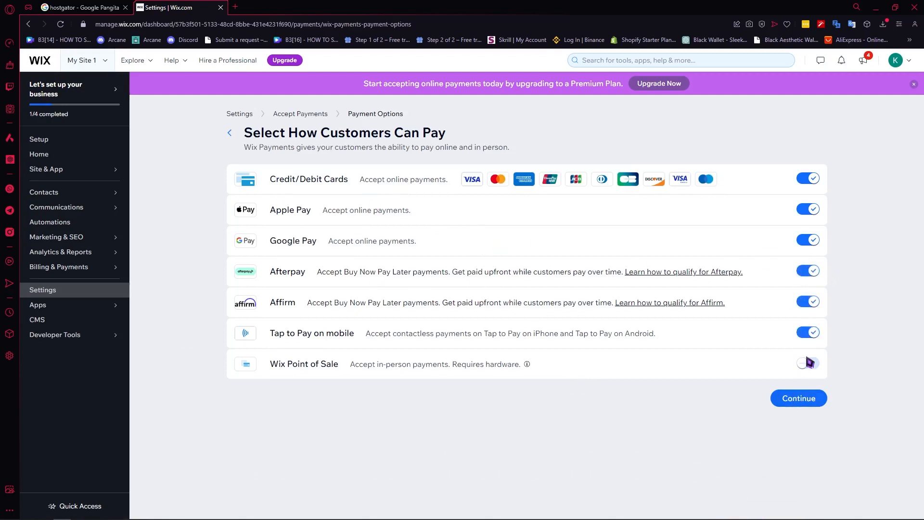
left_click(809, 364)
Submit the selected payment options to connect Wix Payments, retrying if needed, and dismiss the site upgrade offer
left_click(798, 400)
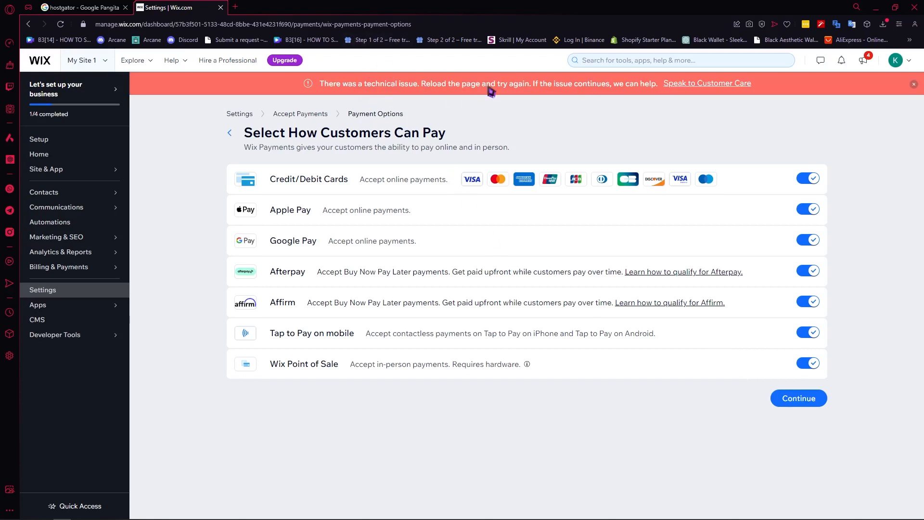
left_click(809, 364)
left_click(799, 398)
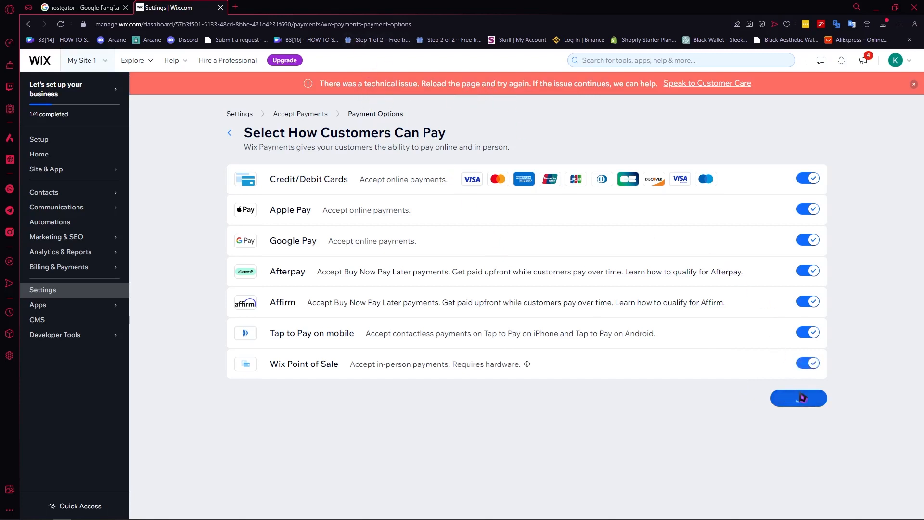
left_click(811, 332)
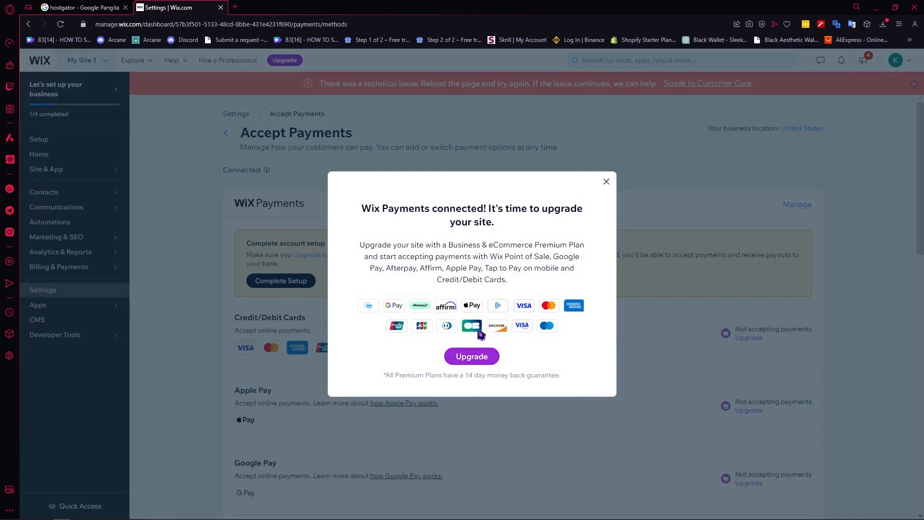
left_click(607, 182)
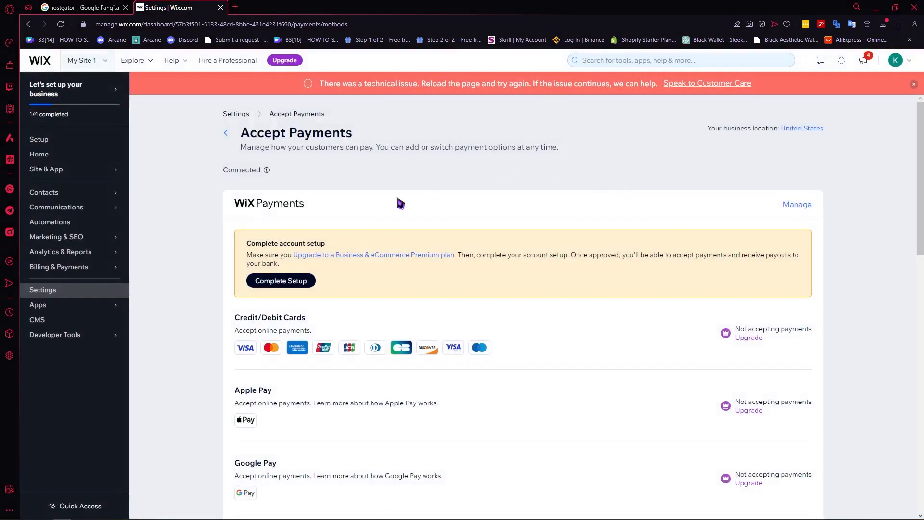
Open the Business & eCommerce Premium plan upgrade in a new browser tab and review the status of each Wix Payments method
right_click(370, 260)
left_click(391, 261)
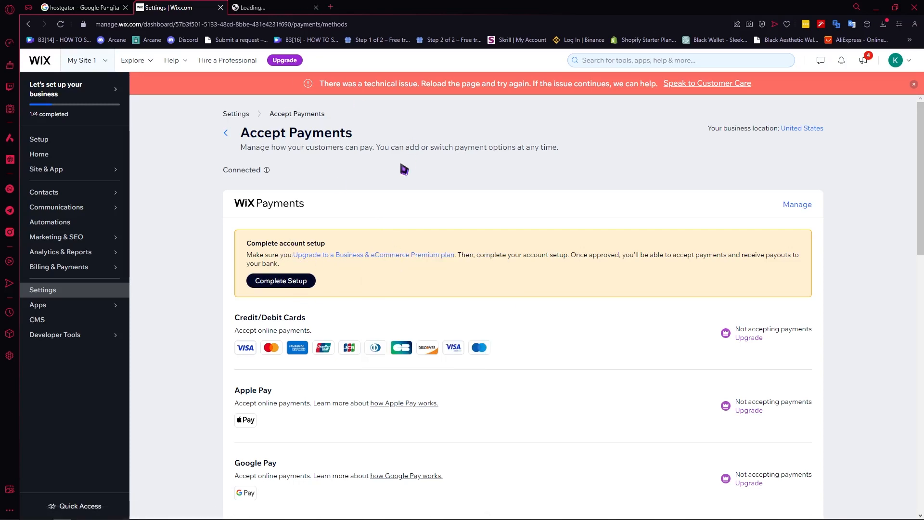
scroll(722, 216, "down", 3)
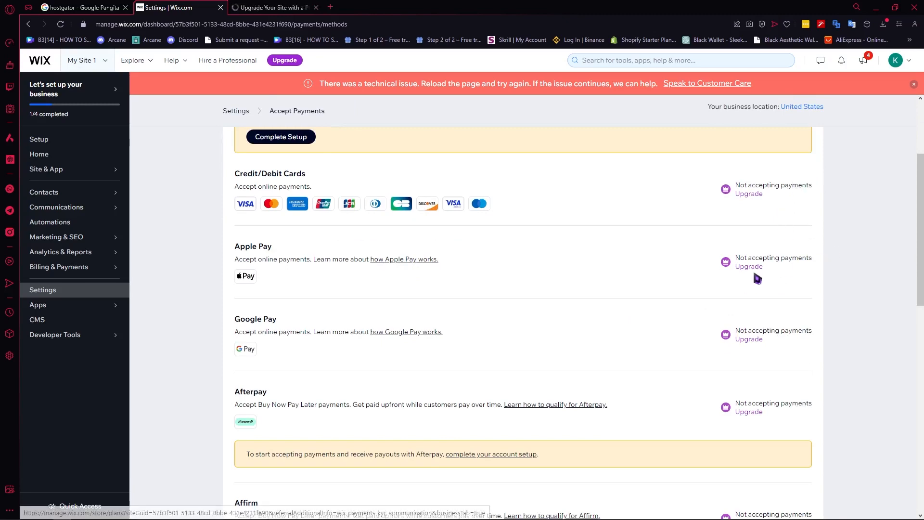
scroll(753, 313, "down", 3)
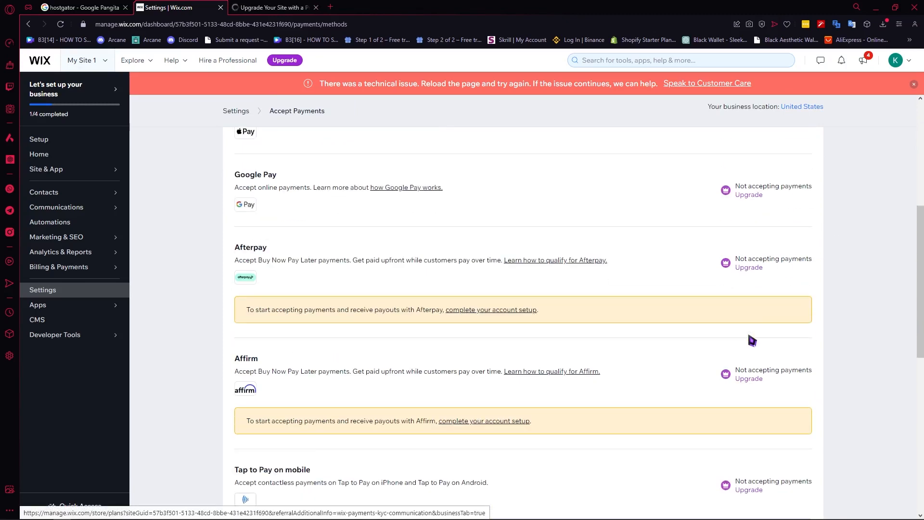
scroll(753, 341, "down", 7)
scroll(712, 310, "up", 3)
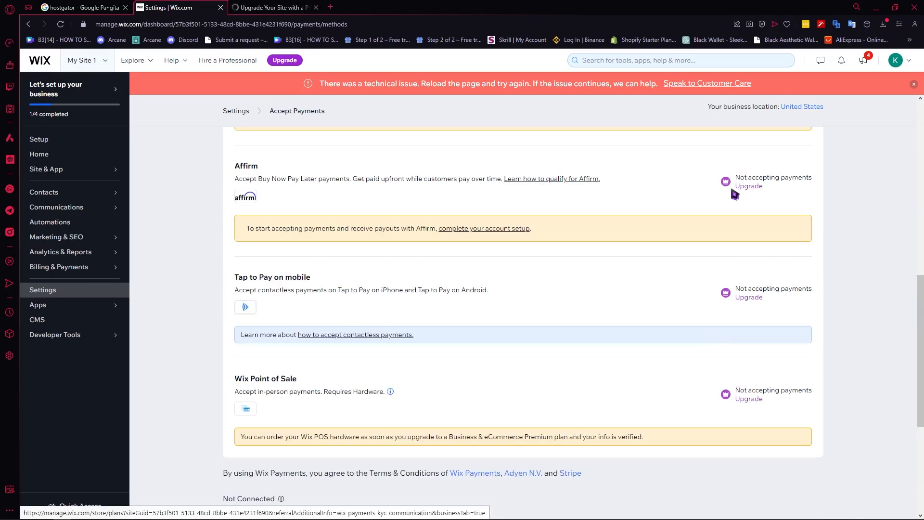
scroll(735, 195, "up", 5)
Compare the prices and features of the Business VIP, Business Unlimited and Business Basic plans, and return to the payment settings
left_click(275, 7)
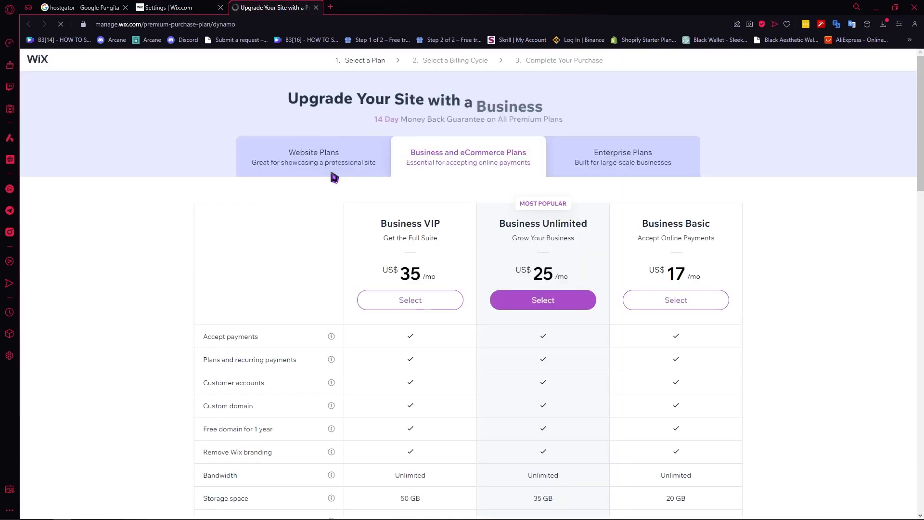
scroll(575, 270, "down", 2)
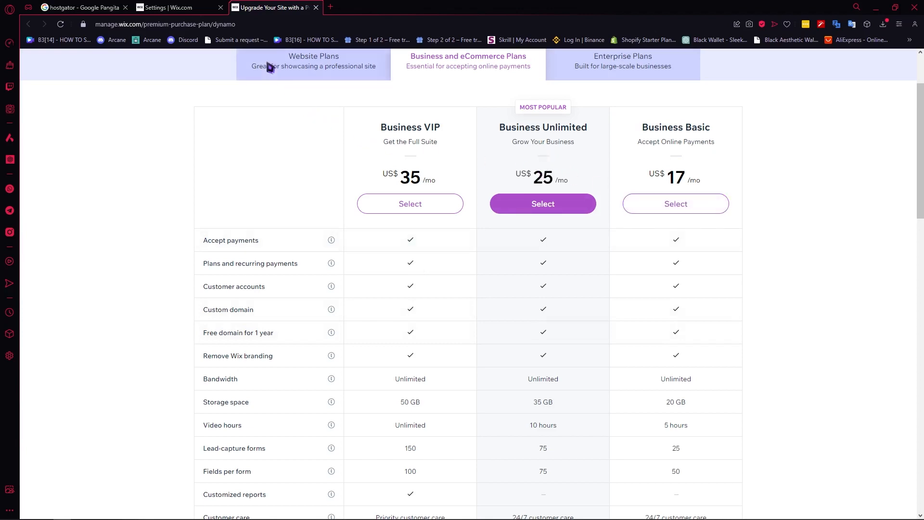
scroll(385, 241, "down", 2)
scroll(403, 299, "up", 3)
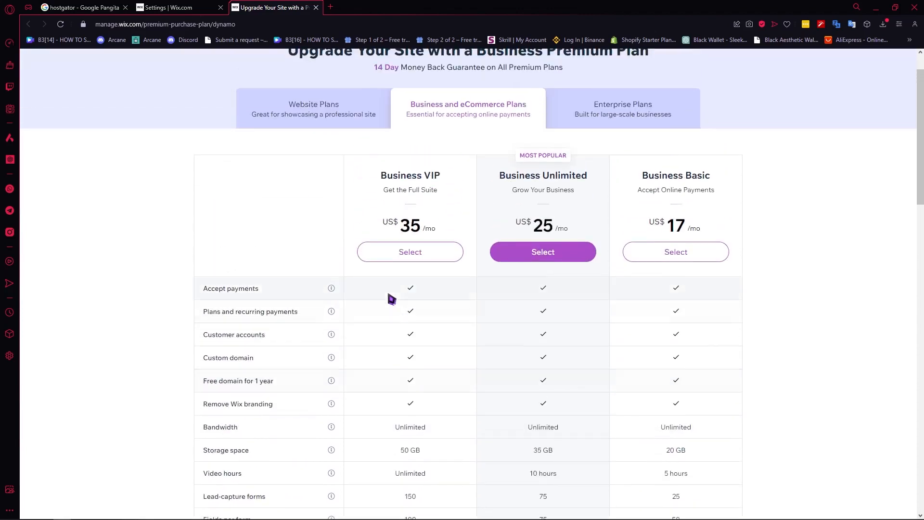
left_click(179, 7)
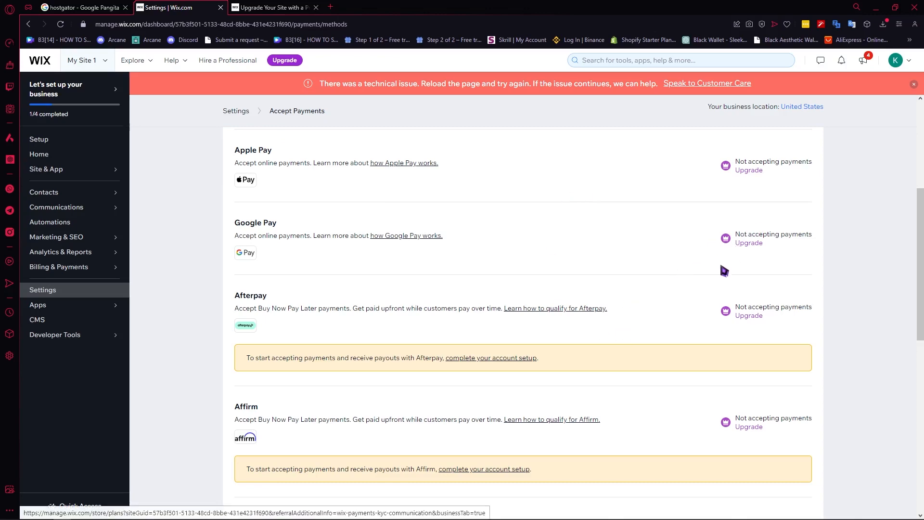
Go back to the site settings, reopen the Accept Payments page and dismiss the offer to connect PayPal
scroll(623, 324, "down", 4)
scroll(614, 344, "up", 9)
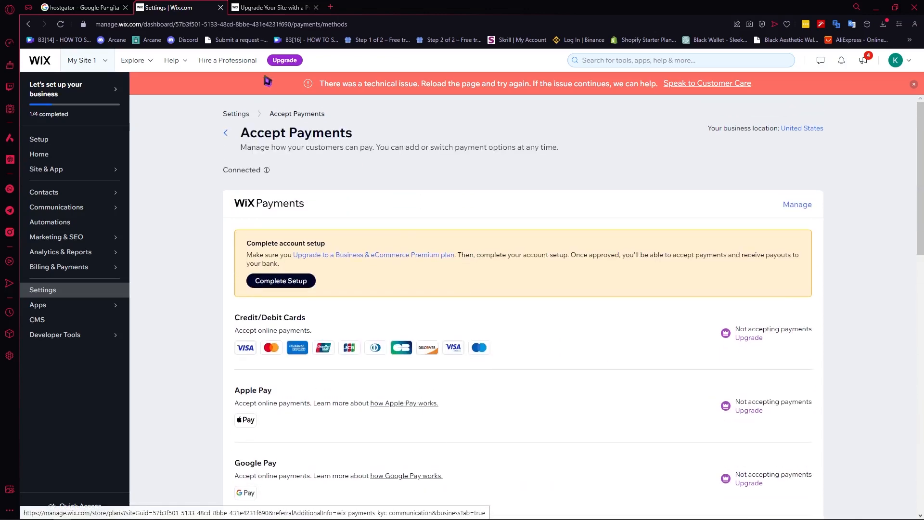
left_click(226, 133)
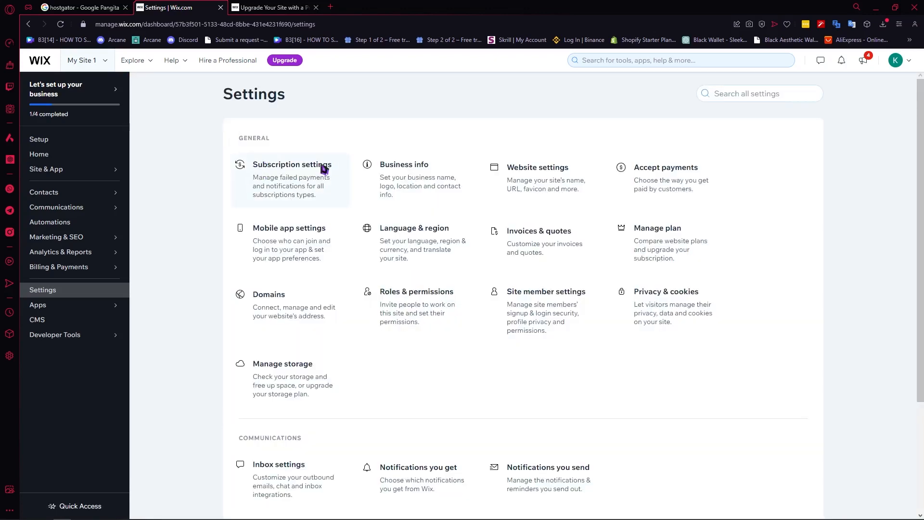
left_click(659, 195)
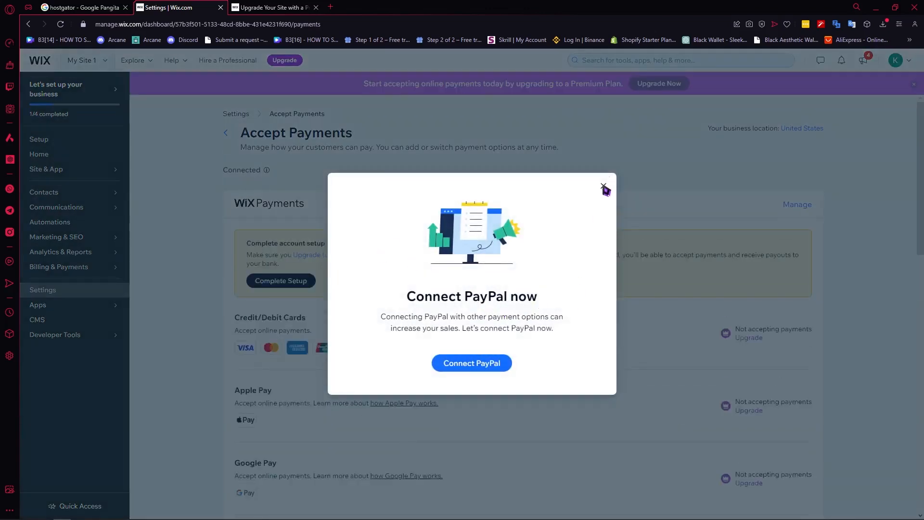
left_click(604, 186)
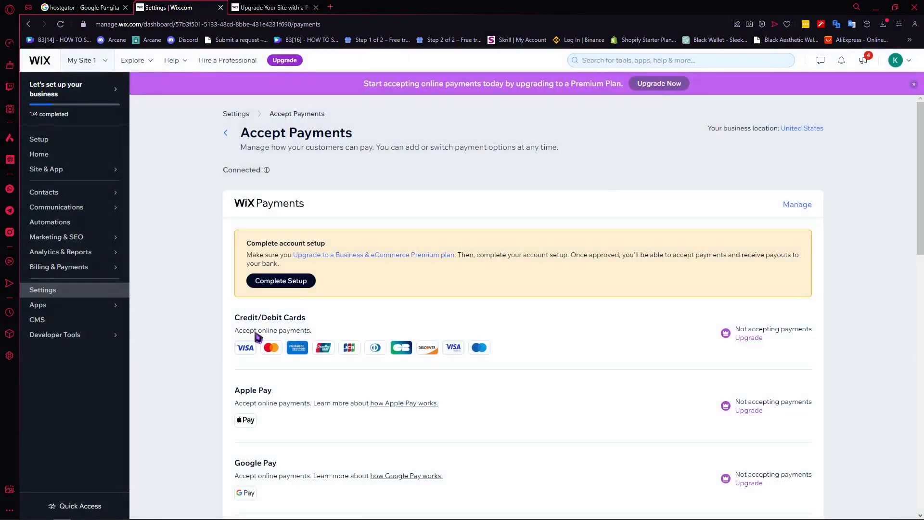
Examine the full Accept Payments page, from the Wix Payments methods and setup notices to the unconnected PayPal and manual payments
scroll(503, 372, "down", 7)
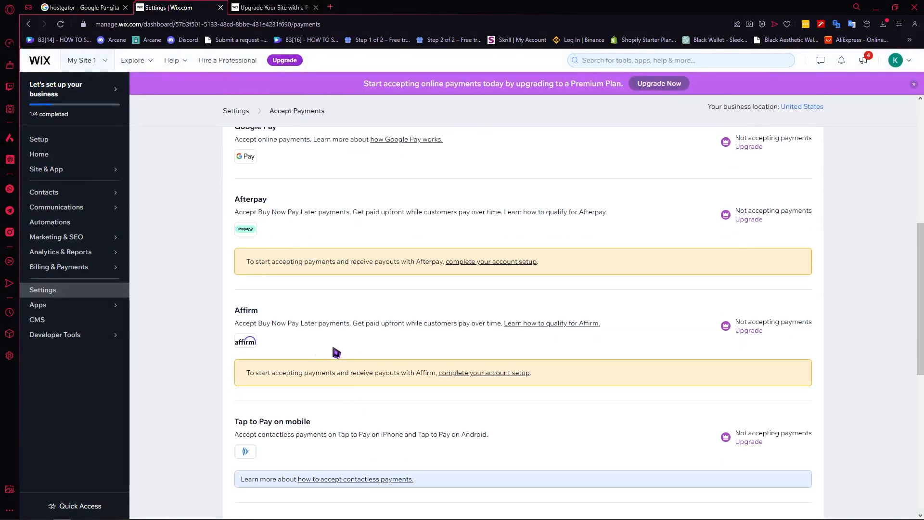
scroll(337, 353, "up", 7)
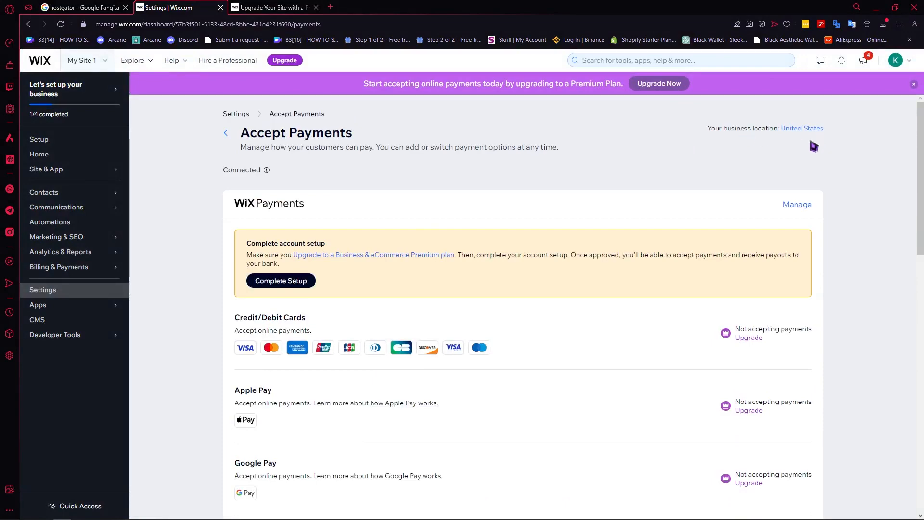
scroll(491, 302, "down", 7)
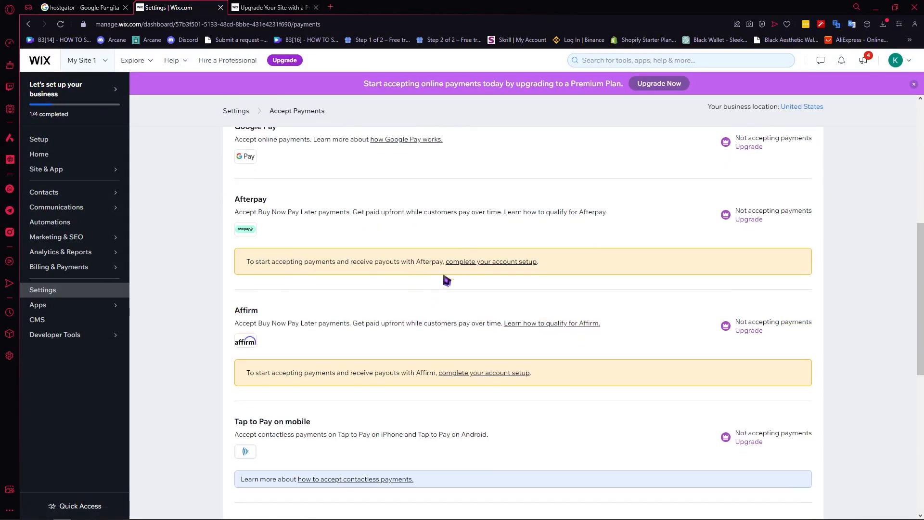
scroll(446, 281, "down", 4)
scroll(342, 291, "up", 5)
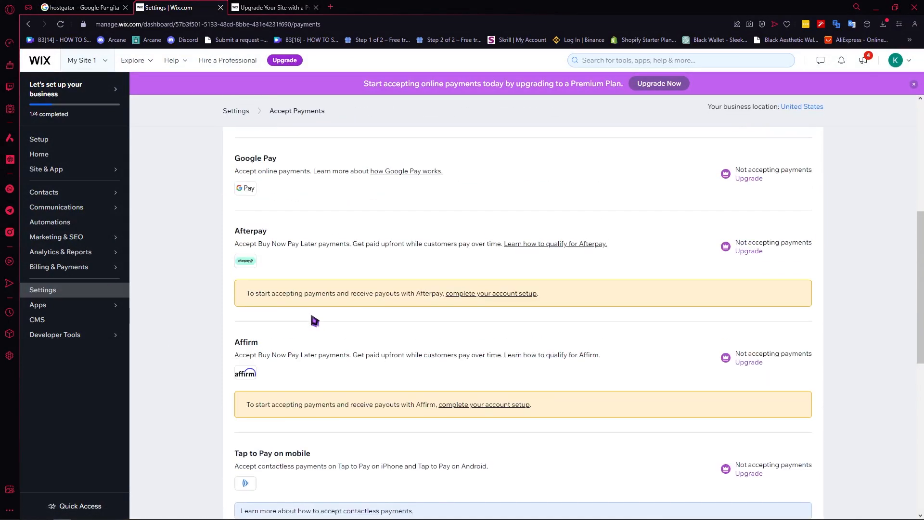
scroll(314, 321, "down", 7)
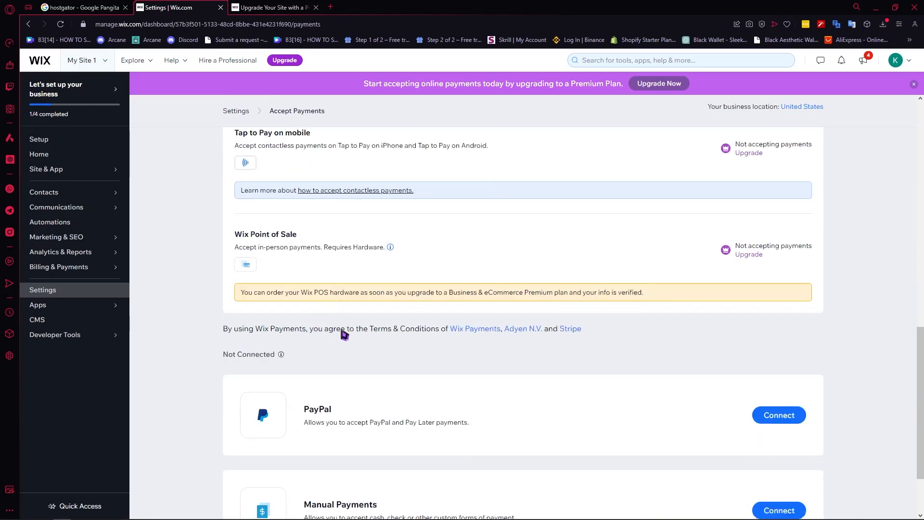
scroll(345, 336, "down", 2)
scroll(351, 344, "up", 15)
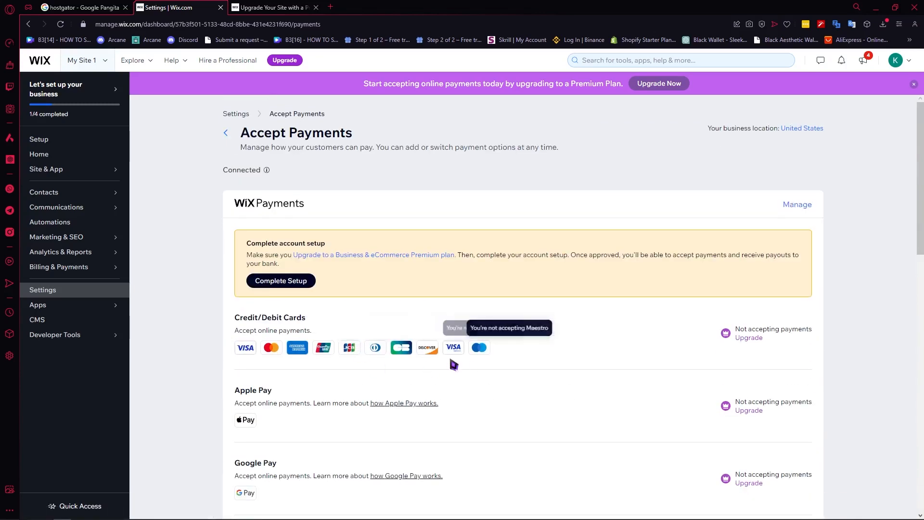